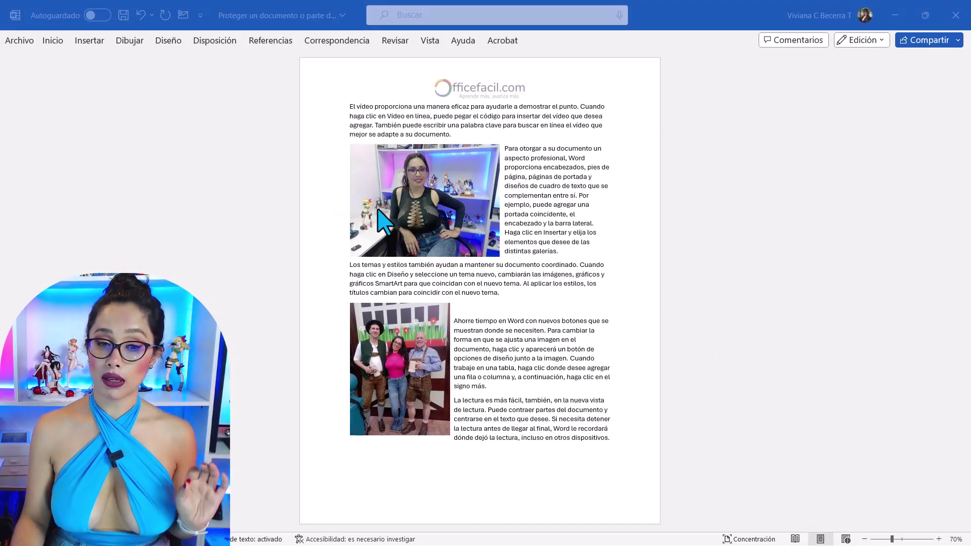
Open the Restringir edición pane via Revisar > Proteger > Restringir edición
{"action": "left_click", "coordinate": [512, 200]}
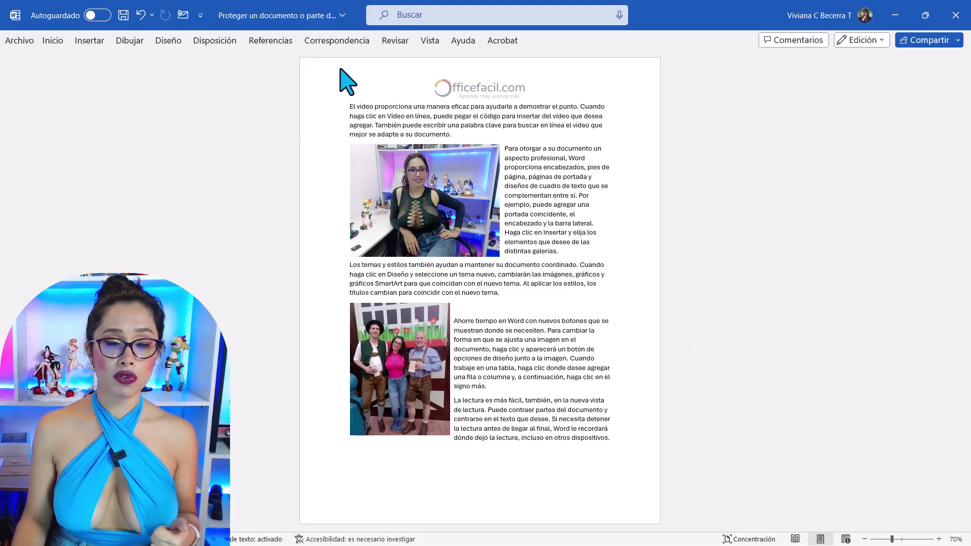
{"action": "left_click", "coordinate": [397, 49]}
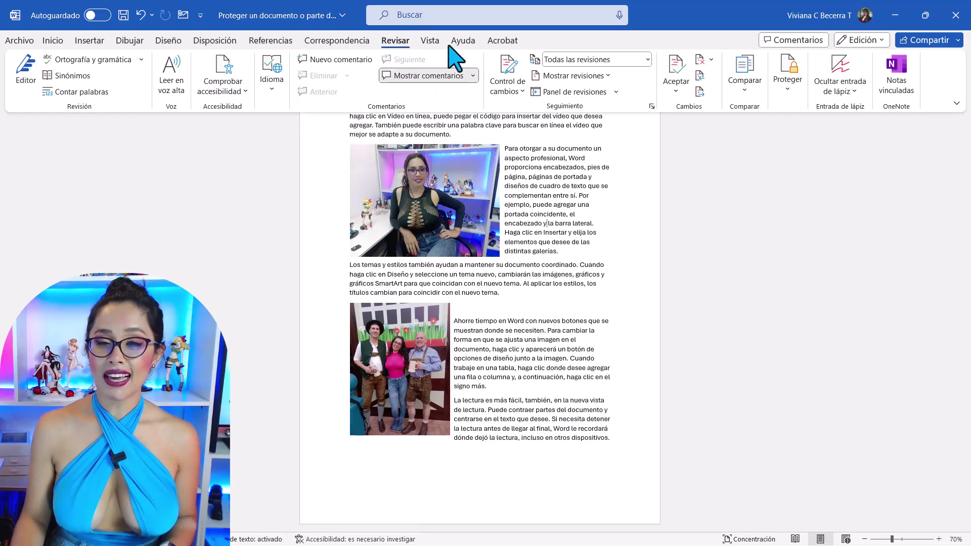
{"action": "left_click", "coordinate": [792, 90]}
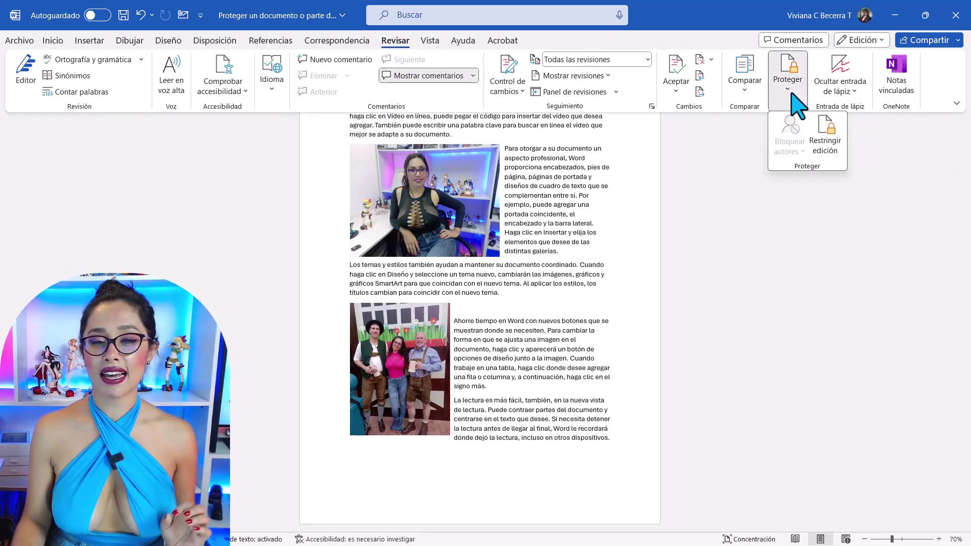
{"action": "left_click", "coordinate": [825, 146]}
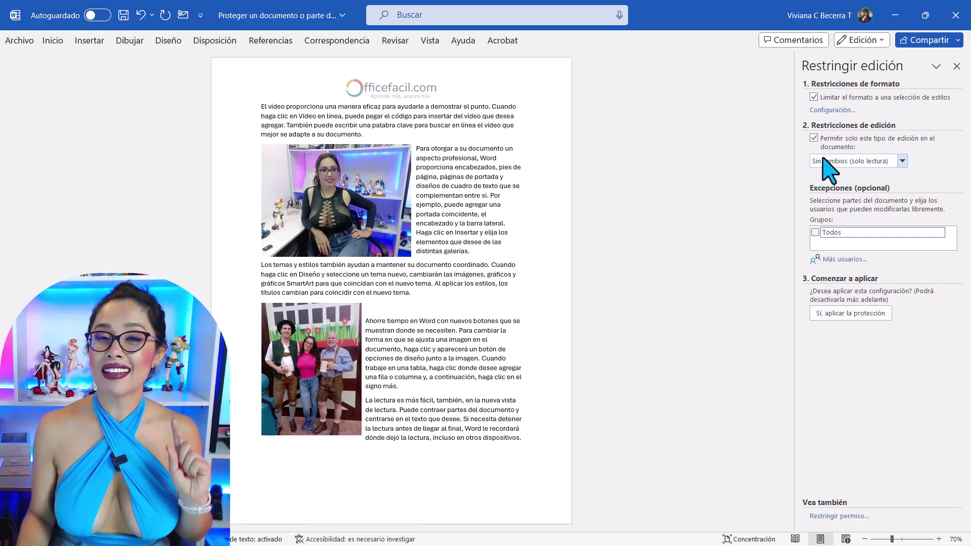
Limit formatting to the Mínimo recomendado styles and remove the disallowed styles from the document
{"action": "left_click", "coordinate": [842, 110]}
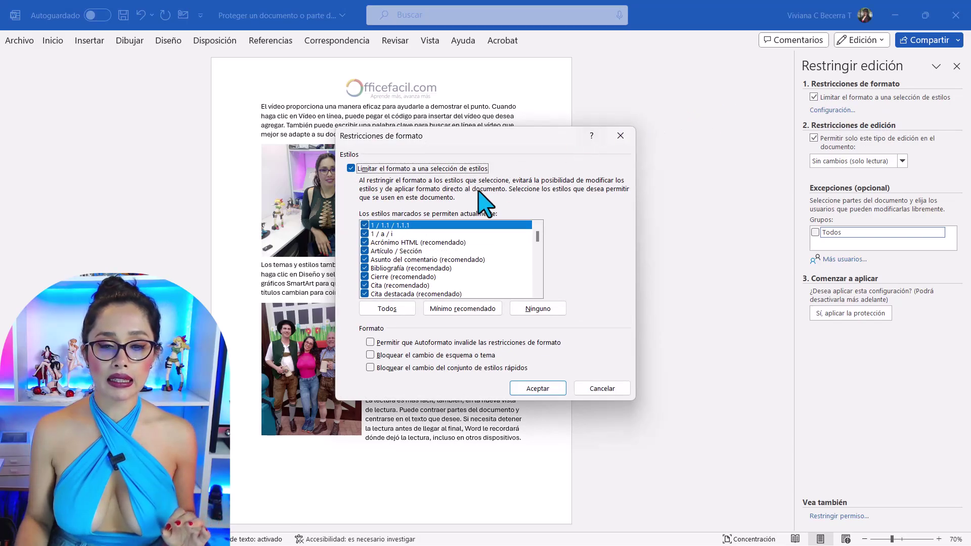
{"action": "left_click", "coordinate": [440, 310]}
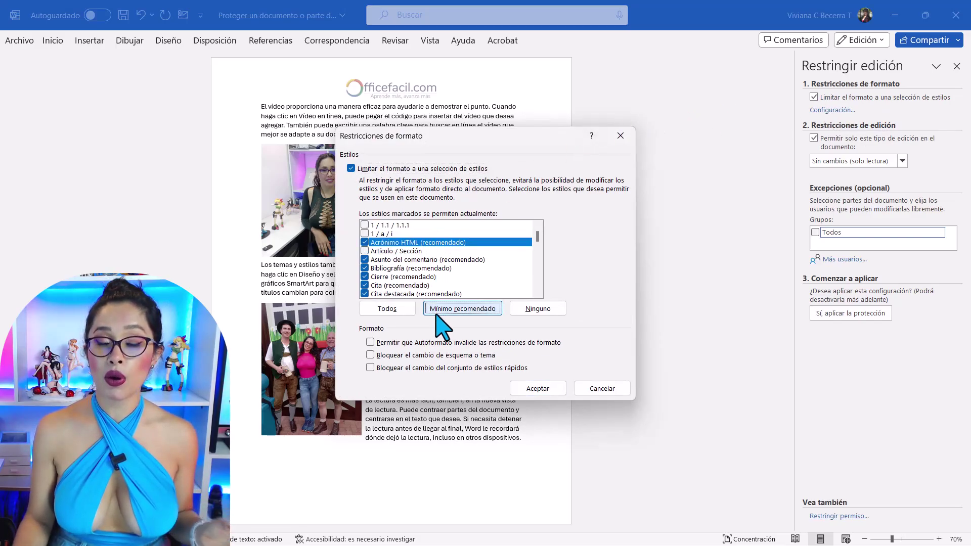
{"action": "scroll", "coordinate": [388, 265], "scroll_direction": "down", "scroll_amount": 5}
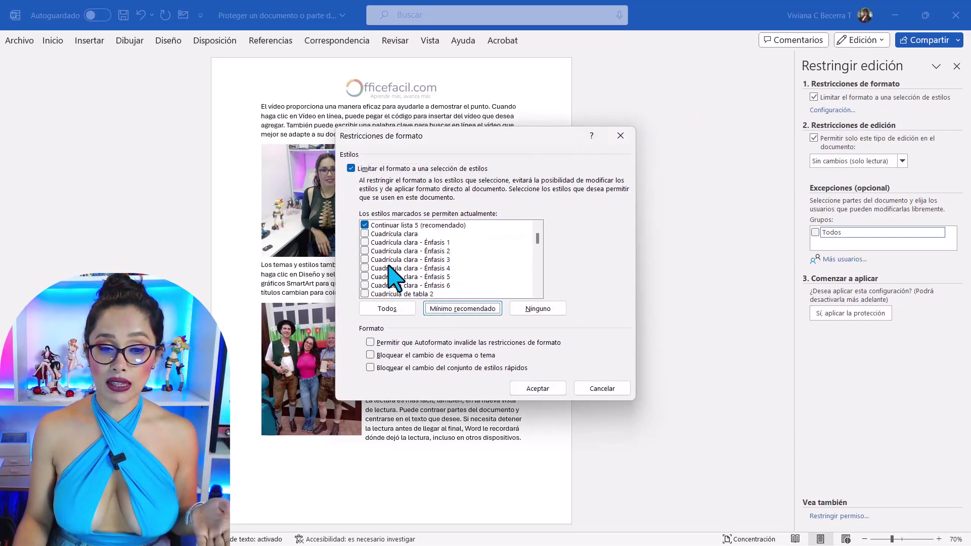
{"action": "scroll", "coordinate": [394, 277], "scroll_direction": "down", "scroll_amount": 2}
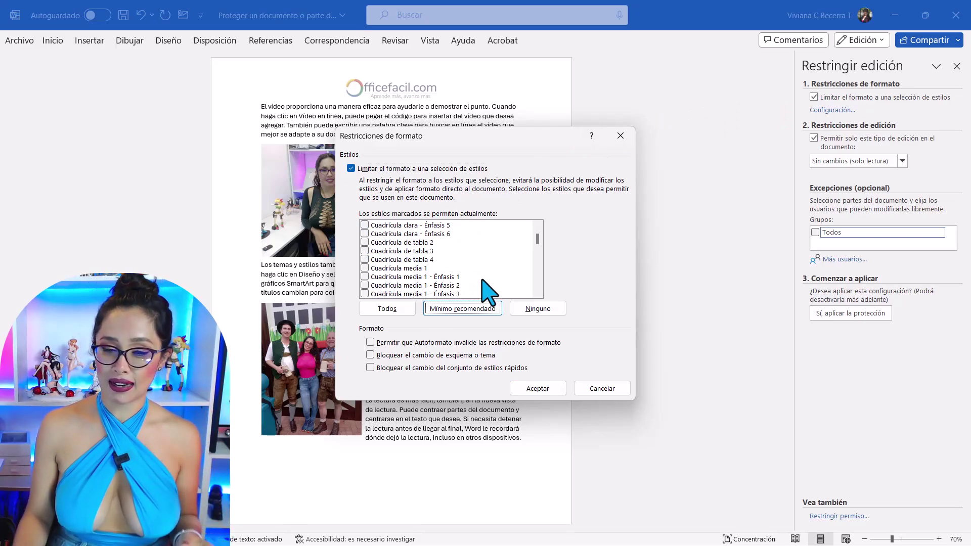
{"action": "left_click", "coordinate": [536, 388]}
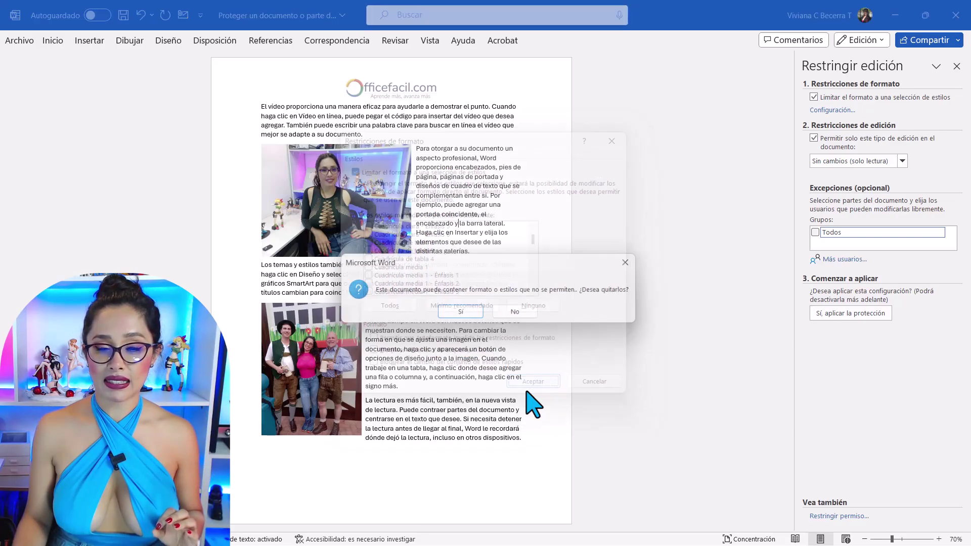
{"action": "left_click", "coordinate": [470, 314]}
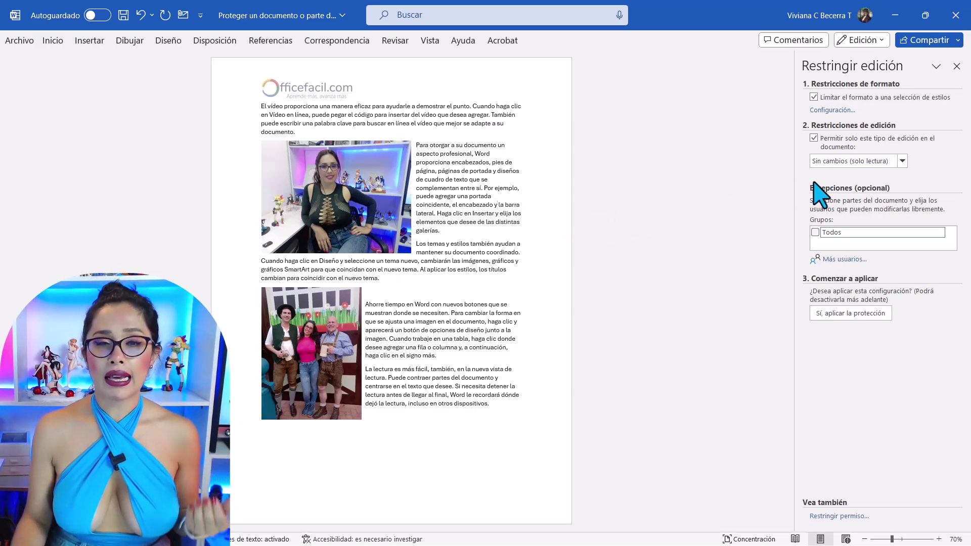
{"action": "left_click", "coordinate": [902, 162]}
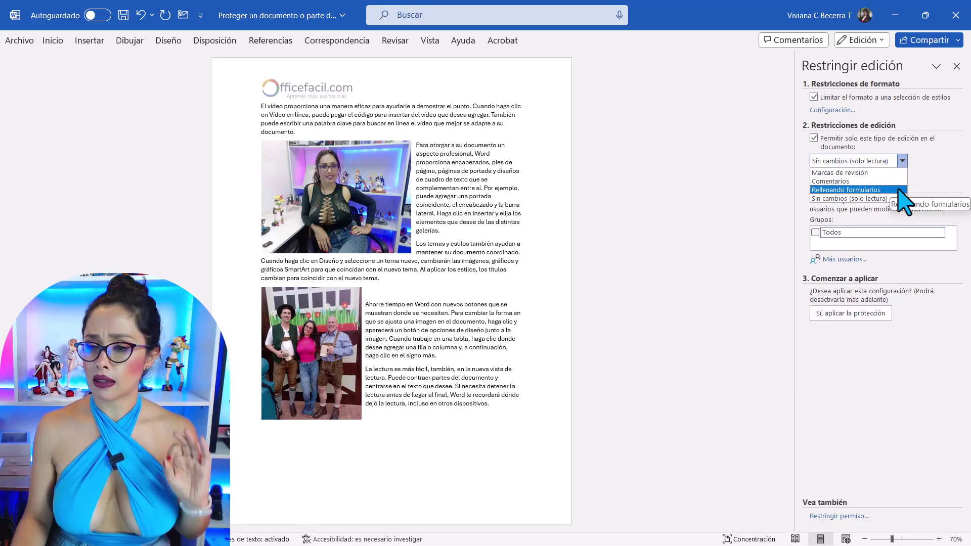
{"action": "left_click", "coordinate": [828, 199]}
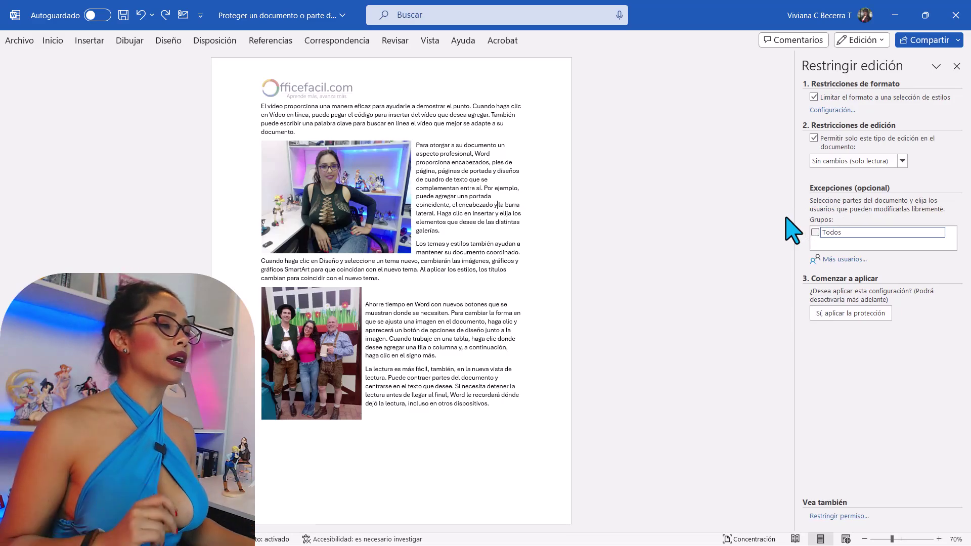
Enforce read-only protection on the document with a confirmed password
{"action": "left_click", "coordinate": [858, 322]}
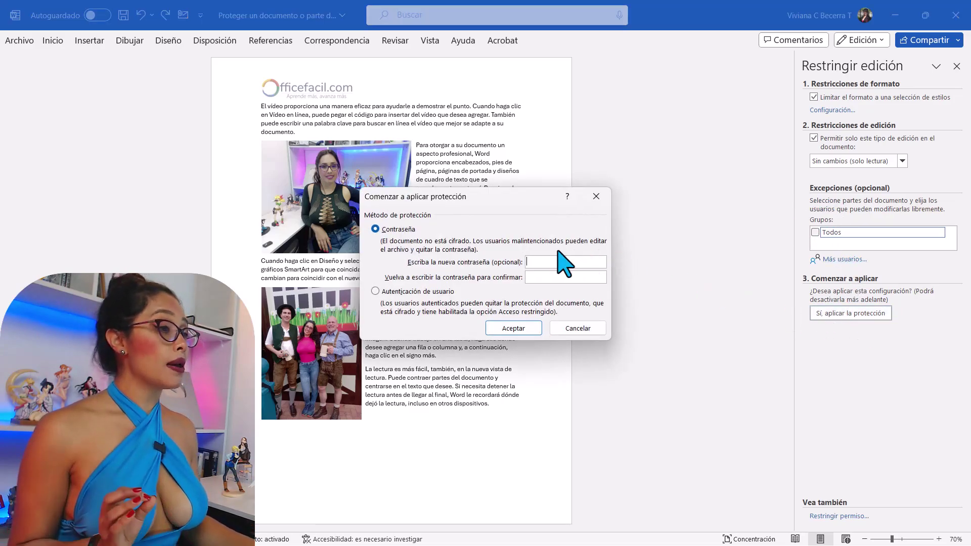
{"action": "left_click", "coordinate": [549, 262]}
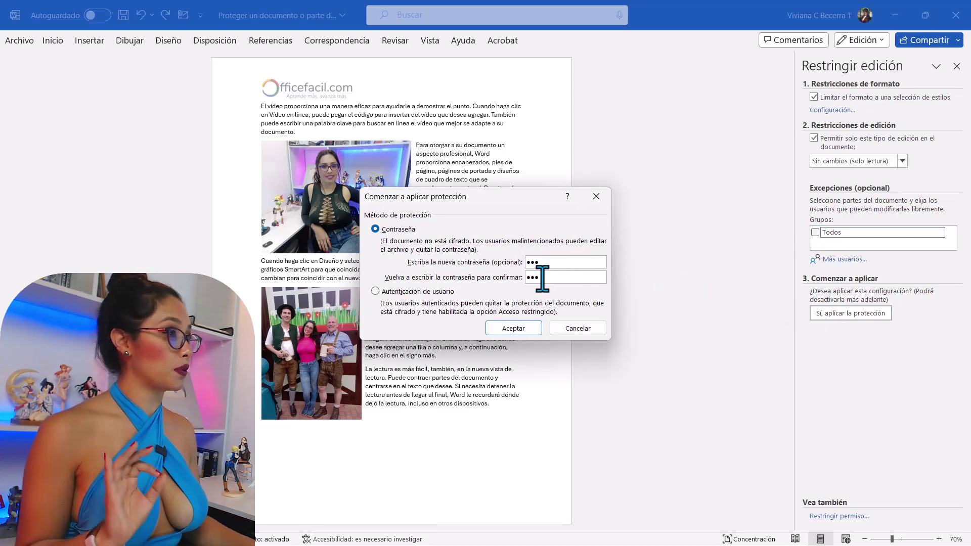
{"action": "left_click", "coordinate": [513, 329]}
{"action": "left_click", "coordinate": [312, 327]}
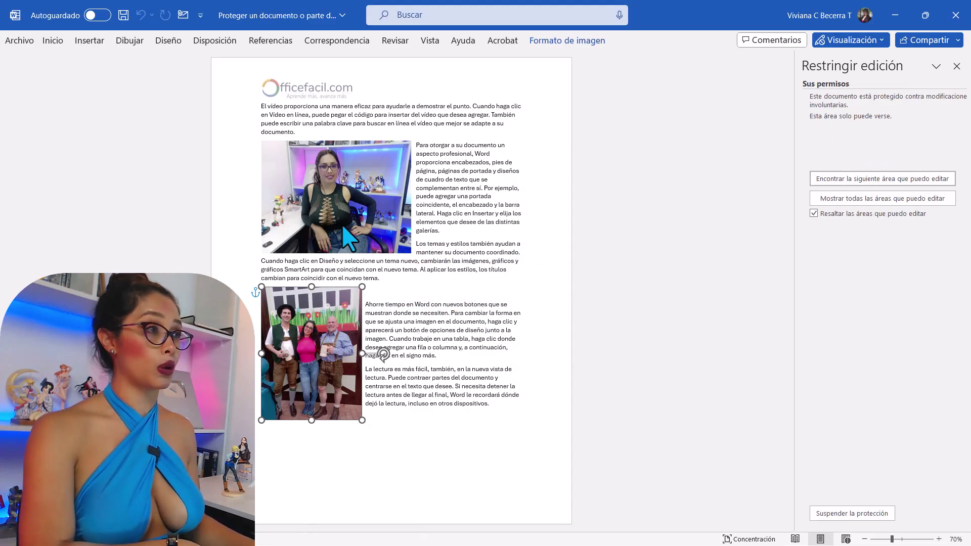
{"action": "left_click", "coordinate": [387, 205]}
{"action": "left_click_drag", "start_coordinate": [445, 209], "coordinate": [506, 407]}
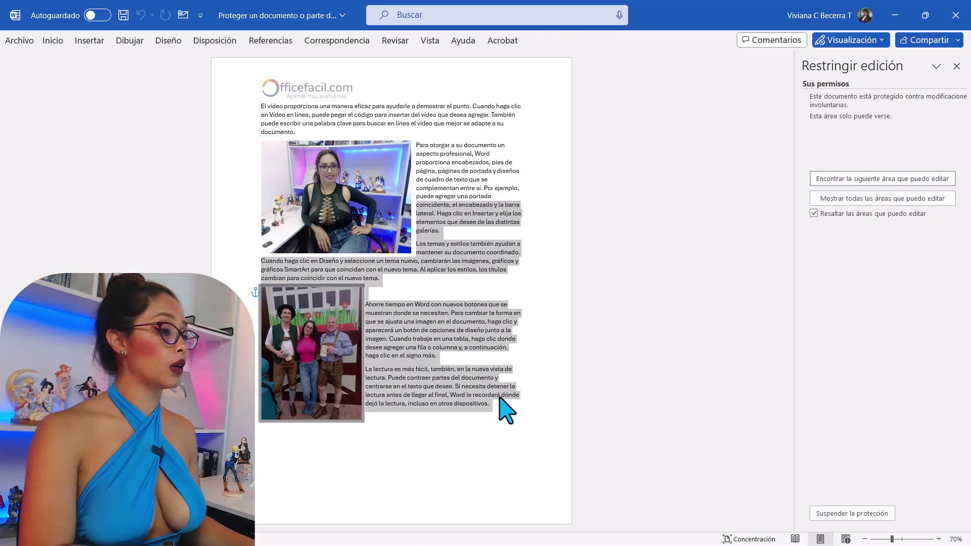
{"action": "left_click", "coordinate": [423, 280]}
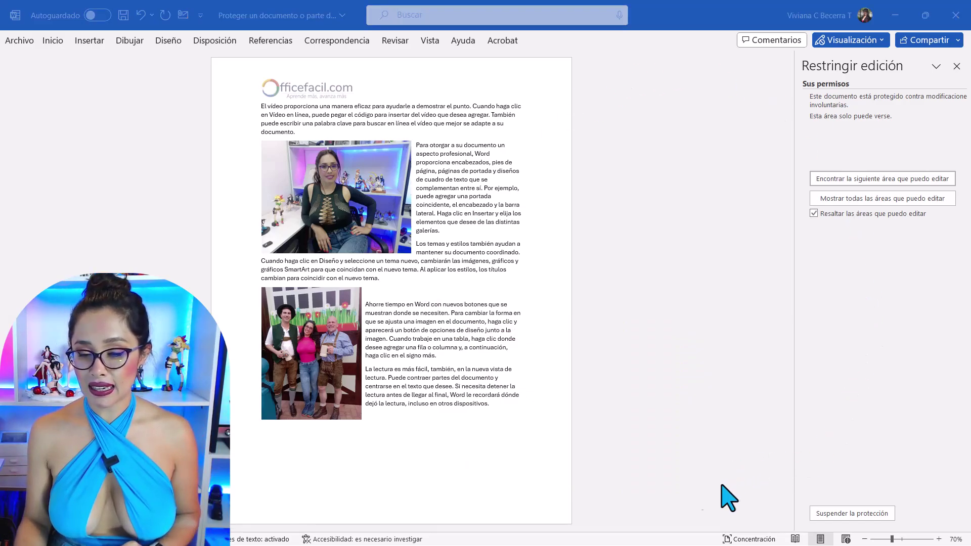
Stop the document protection by entering its password
{"action": "left_click", "coordinate": [892, 515]}
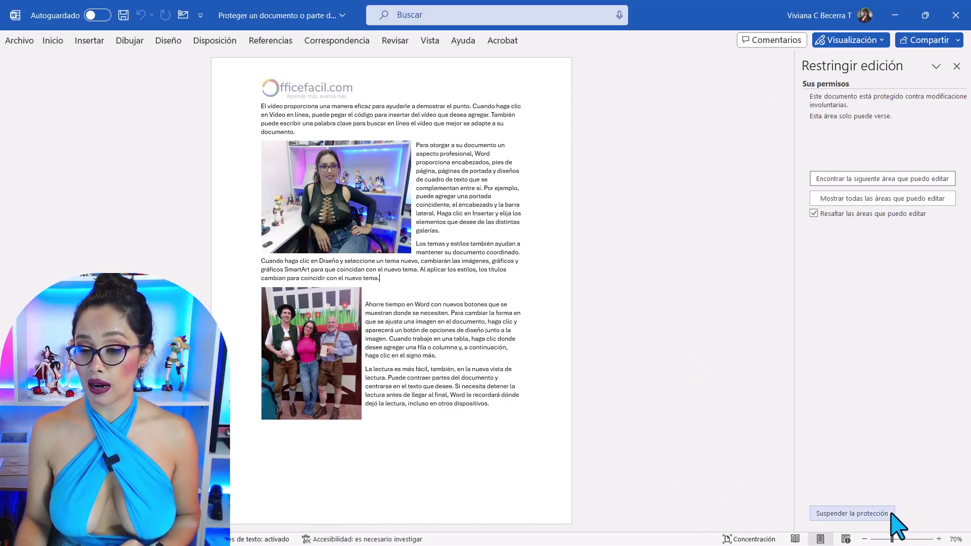
{"action": "left_click", "coordinate": [892, 515]}
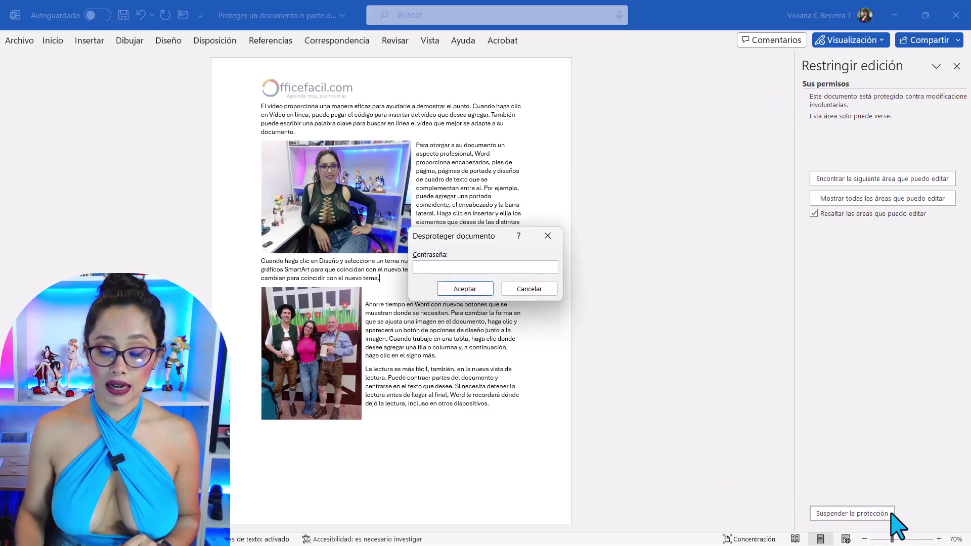
{"action": "key", "text": "Return"}
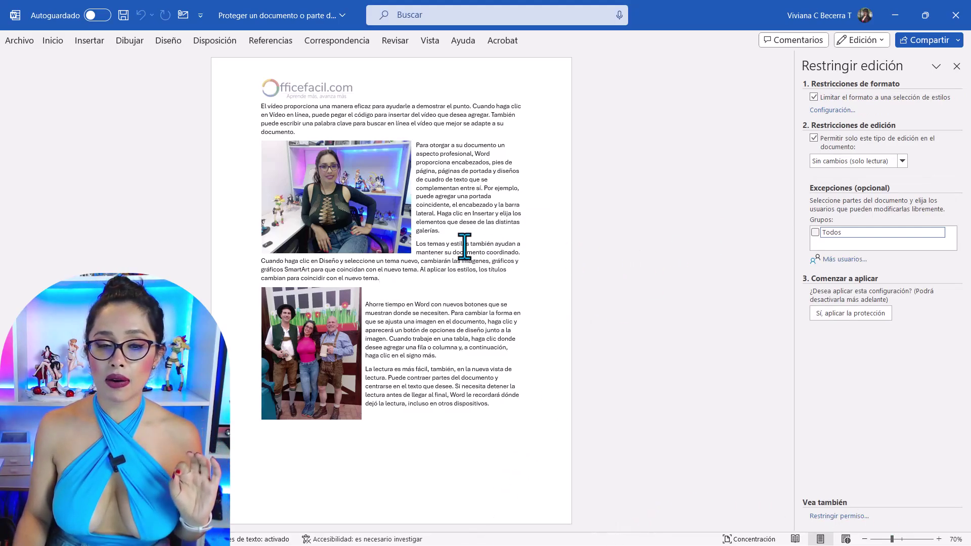
Mark the 'Los temas y estilos' and 'La lectura es más fácil' paragraphs as exceptions editable by Todos
{"action": "left_click_drag", "start_coordinate": [416, 244], "coordinate": [428, 278]}
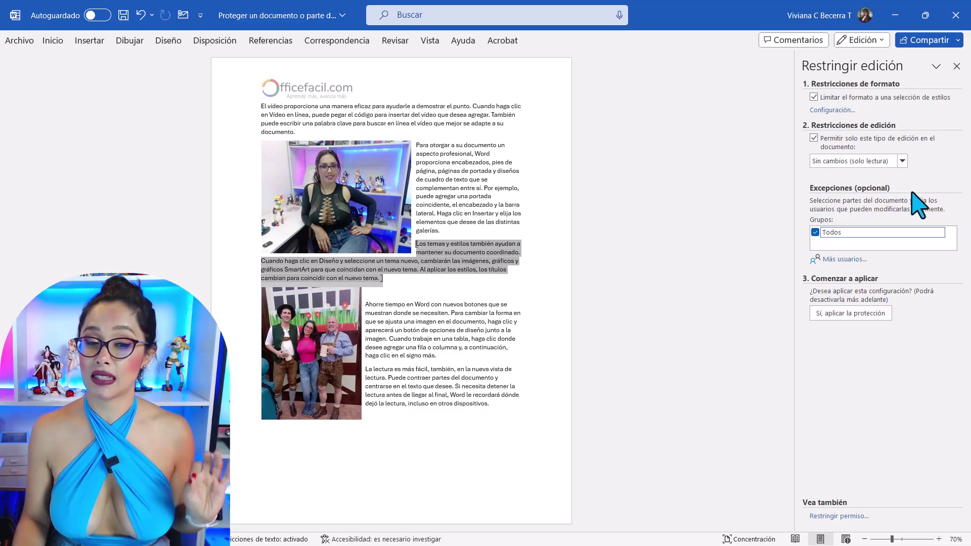
{"action": "left_click", "coordinate": [436, 253]}
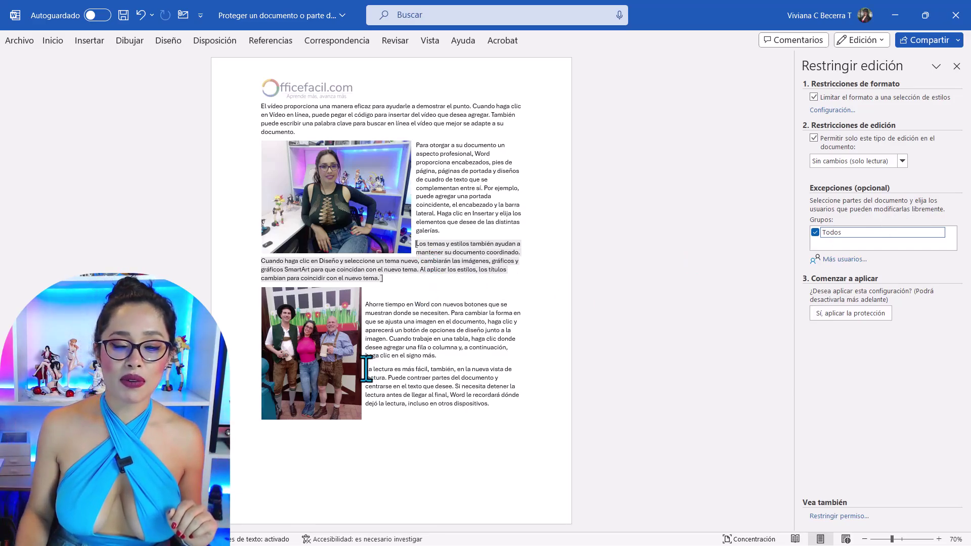
{"action": "mouse_move", "coordinate": [365, 369]}
{"action": "left_mouse_down"}
{"action": "mouse_move", "coordinate": [467, 380]}
{"action": "mouse_move", "coordinate": [522, 406]}
{"action": "left_mouse_up"}
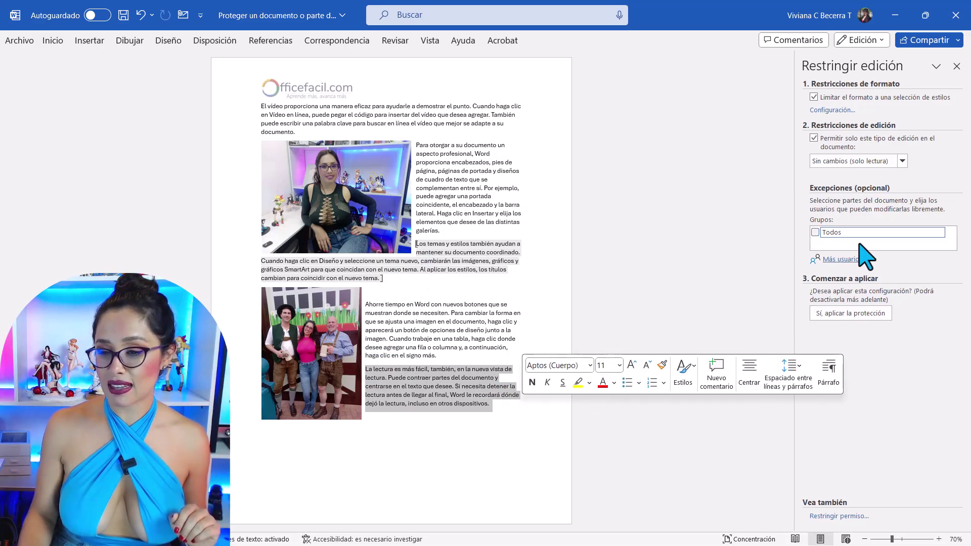
{"action": "left_click", "coordinate": [816, 233]}
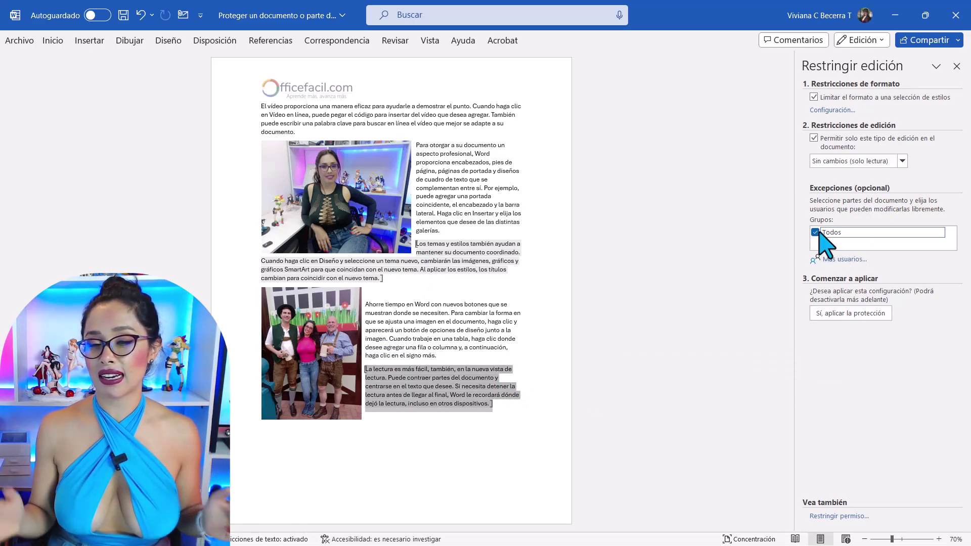
Re-enforce password protection, keeping the two exception paragraphs editable
{"action": "left_click", "coordinate": [860, 317]}
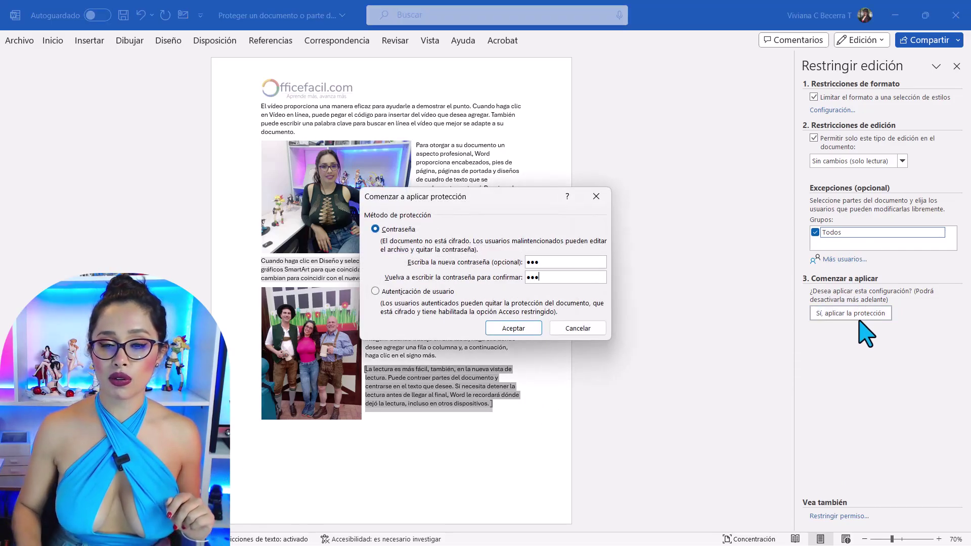
{"action": "left_click", "coordinate": [504, 326]}
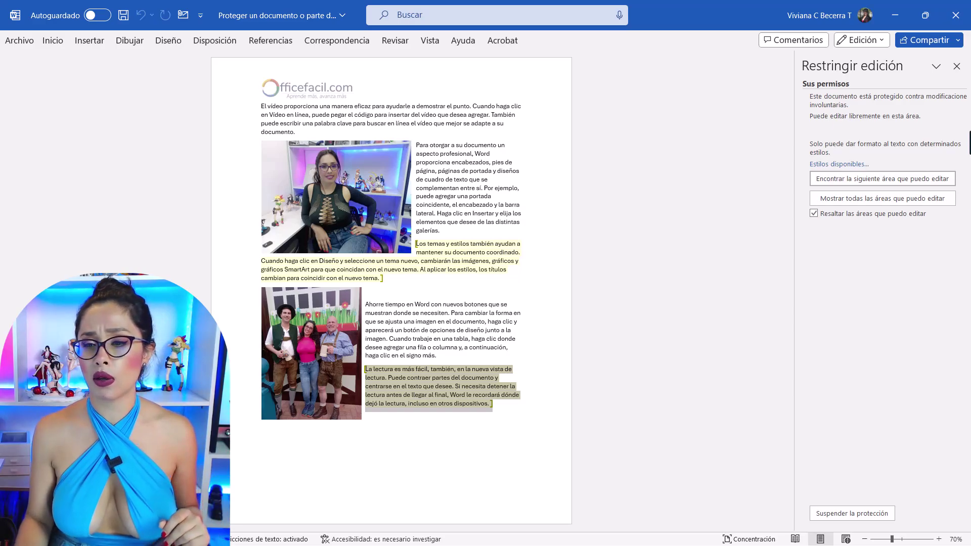
Step through each editable area until the search ends, then highlight all editable areas together
{"action": "left_click", "coordinate": [862, 181]}
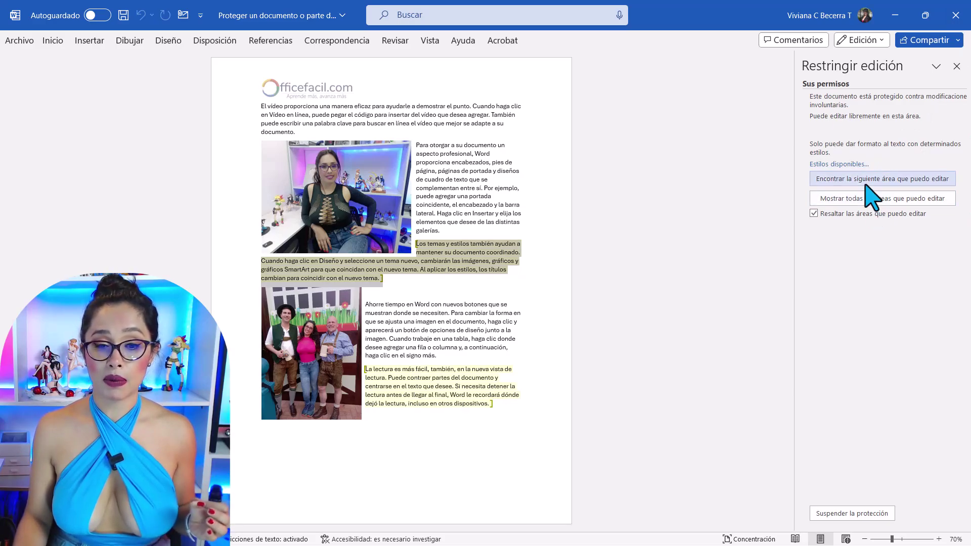
{"action": "left_click", "coordinate": [865, 179]}
{"action": "left_click", "coordinate": [866, 181]}
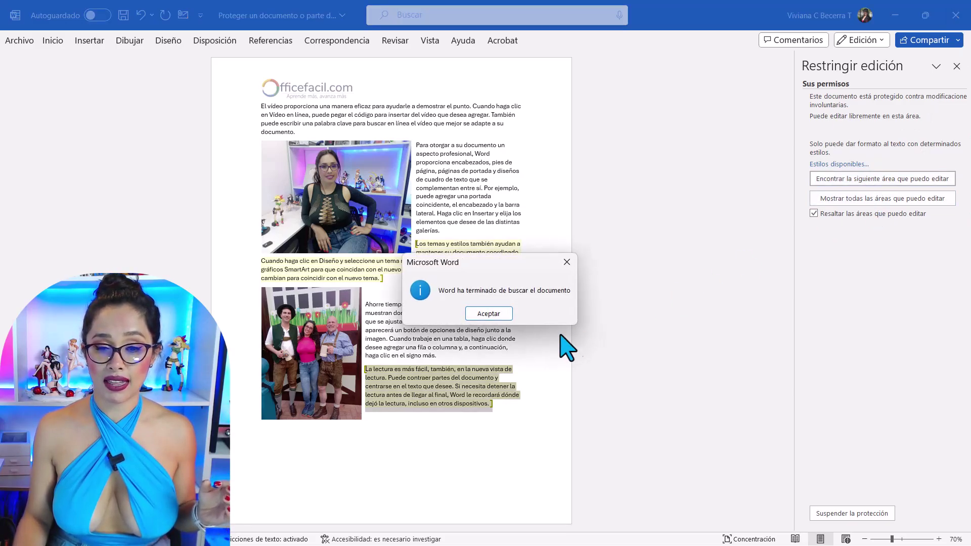
{"action": "left_click", "coordinate": [509, 317]}
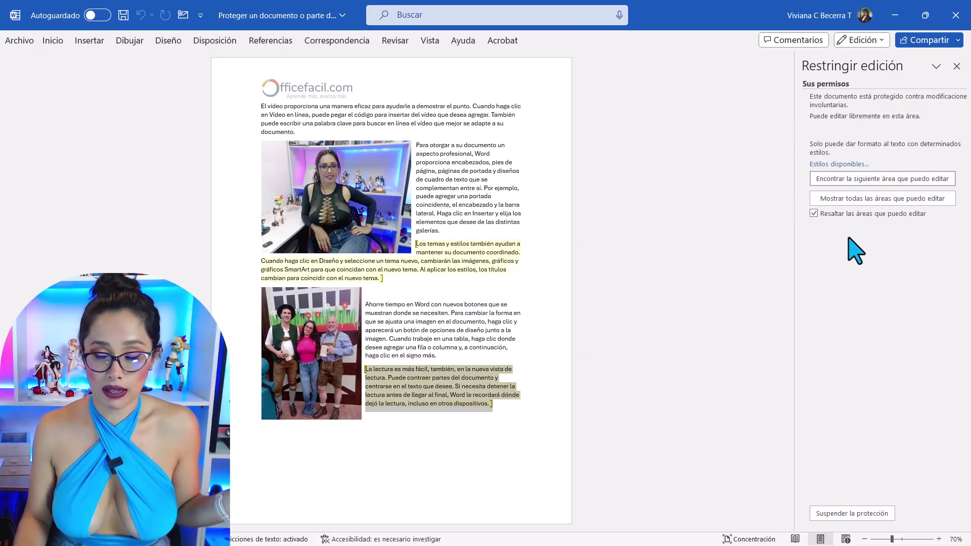
{"action": "left_click", "coordinate": [858, 200]}
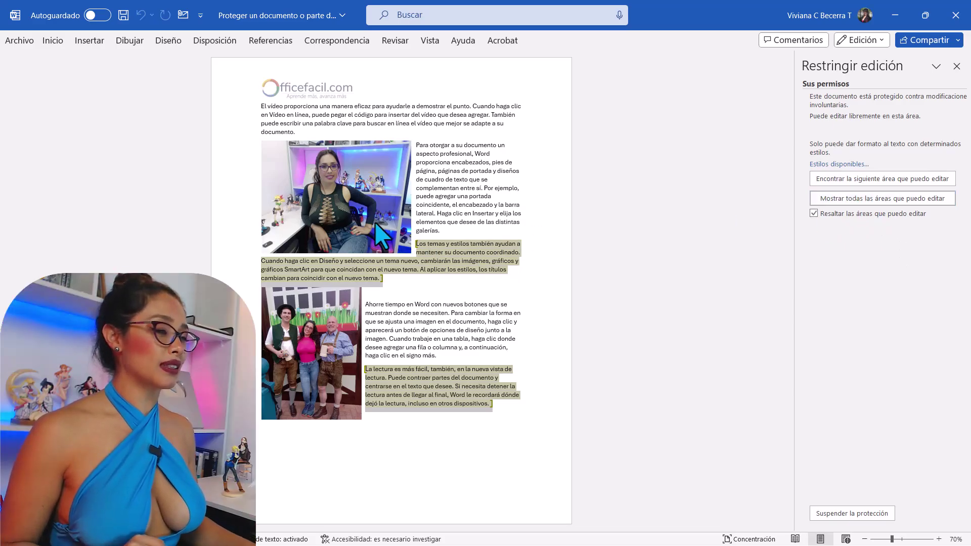
Add a first name at the end of the 'Los temas y estilos' paragraph and confirm other text stays read-only
{"action": "left_click", "coordinate": [391, 261]}
{"action": "type", "text": "Viviana"}
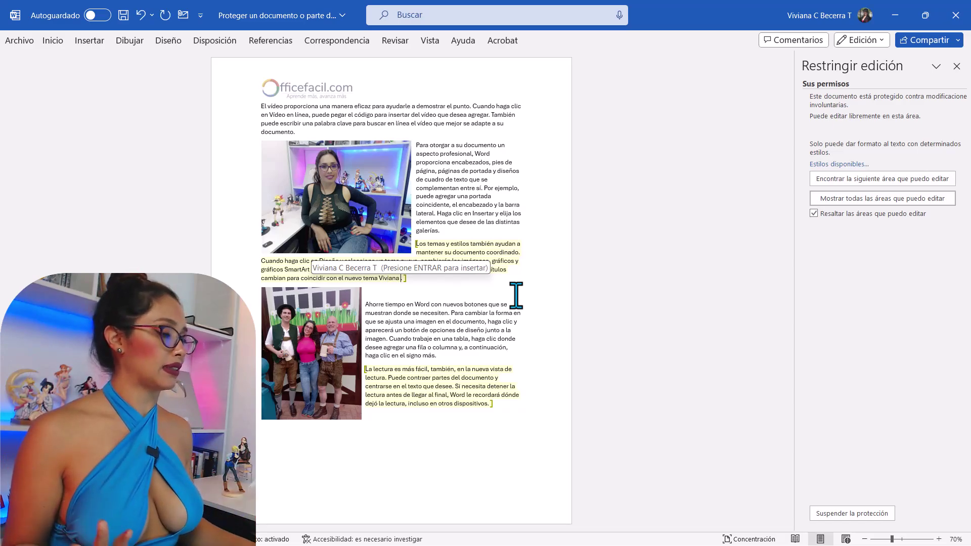
{"action": "left_click", "coordinate": [507, 307]}
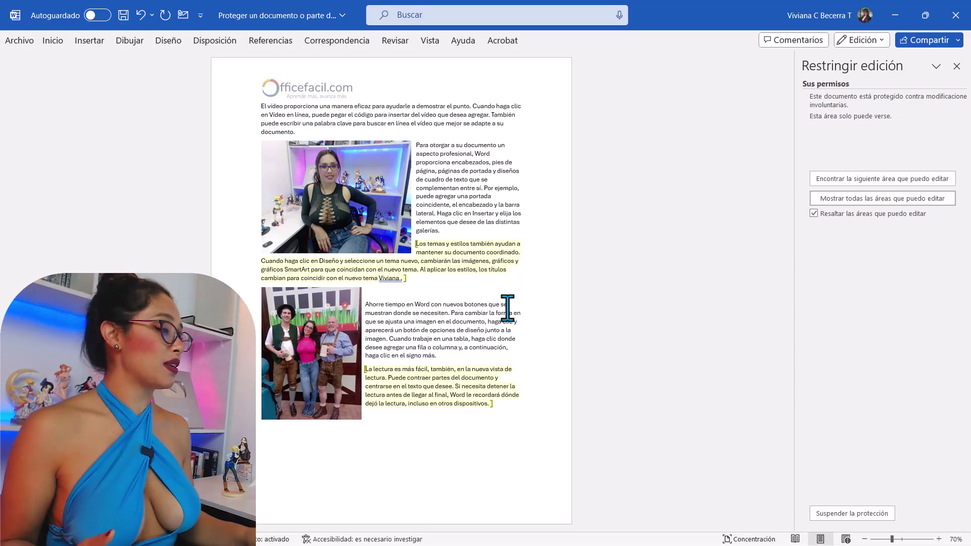
{"action": "left_click_drag", "start_coordinate": [460, 217], "coordinate": [434, 165]}
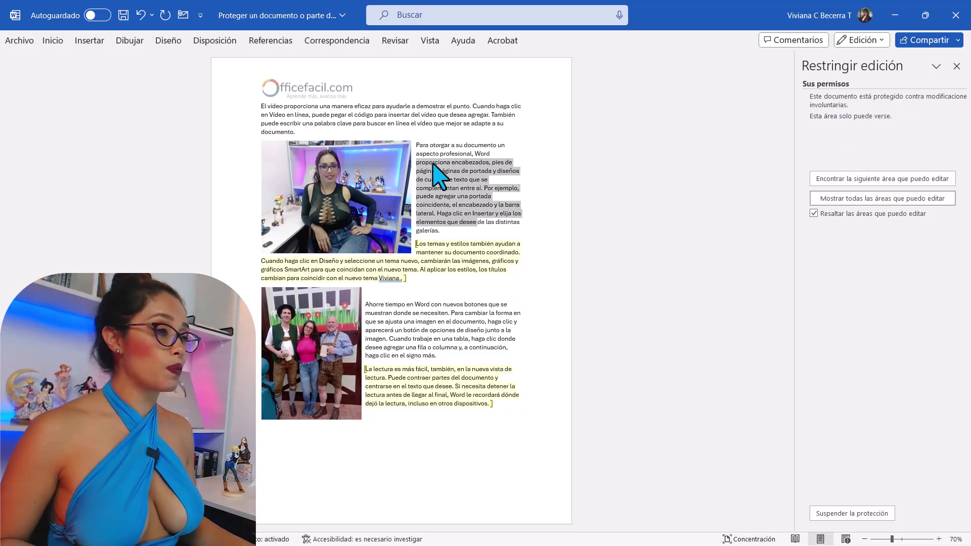
{"action": "left_click", "coordinate": [480, 198]}
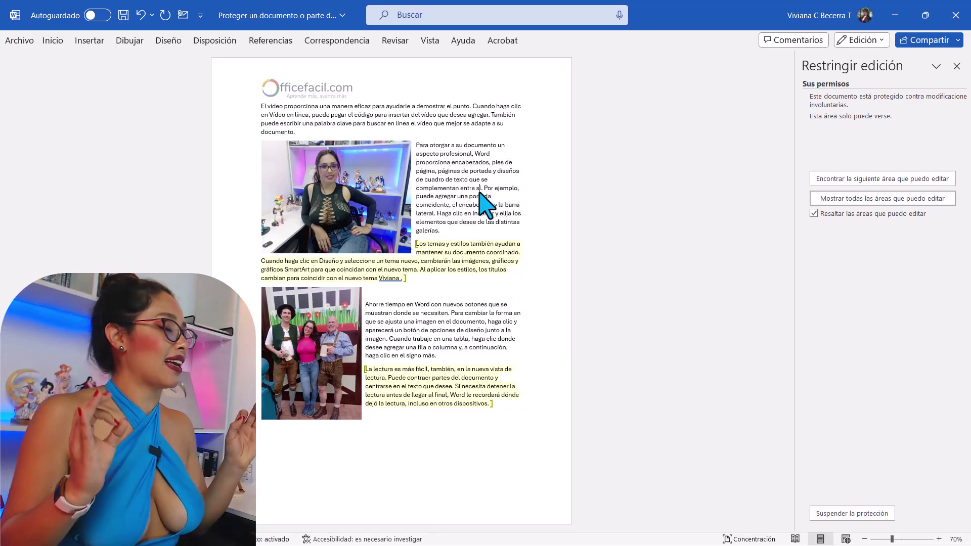